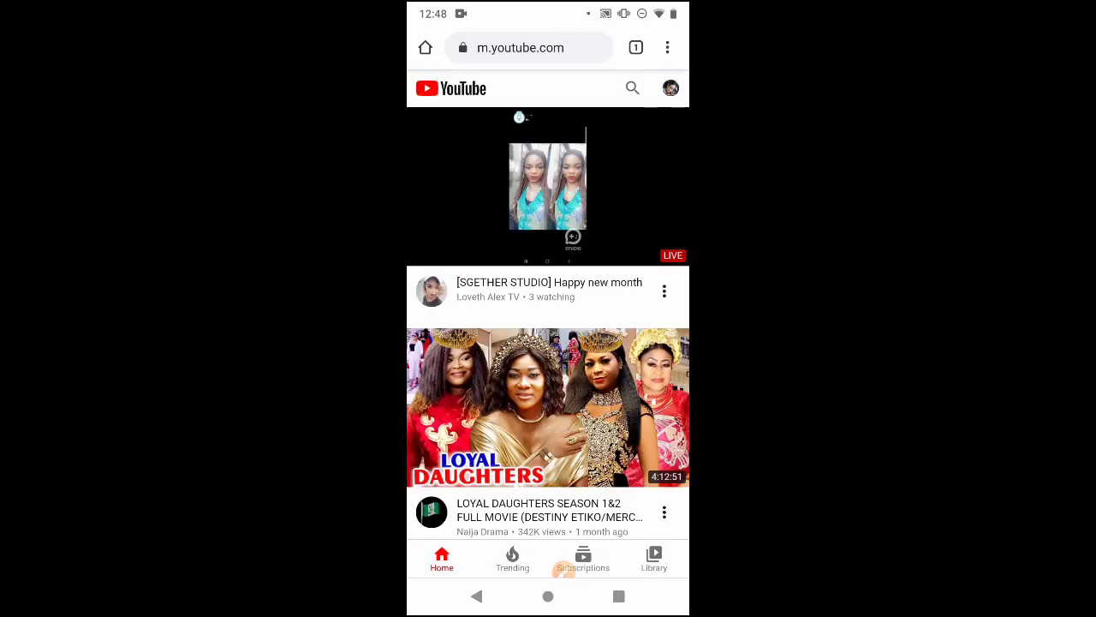
- Switch Chrome to YouTube's desktop site, then open YouTube Studio from the account menu
left_click(667, 47)
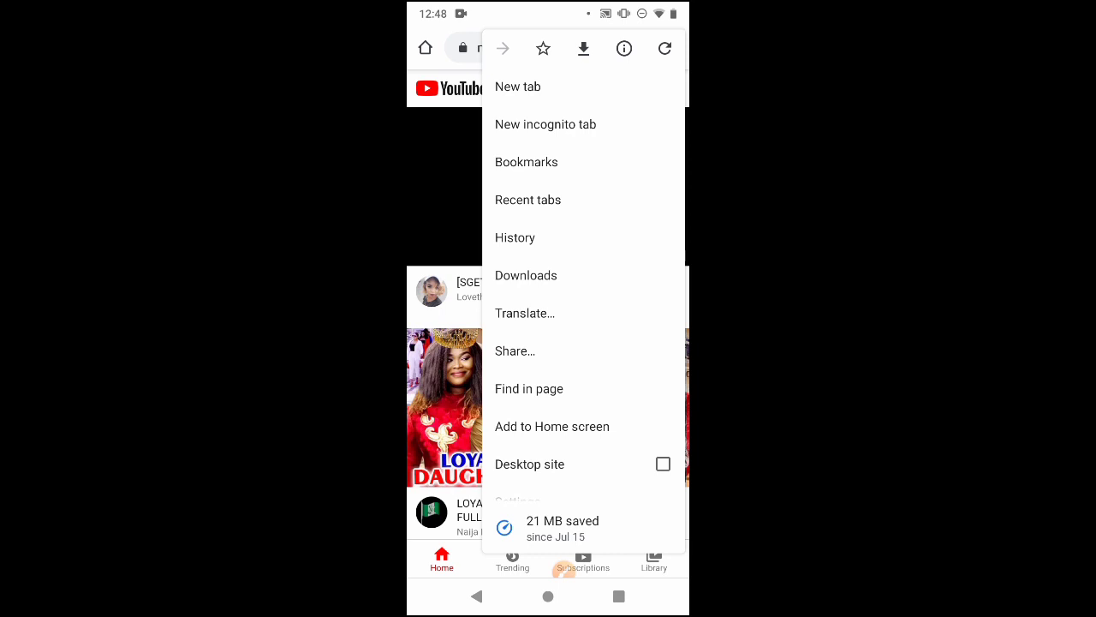
left_click(663, 463)
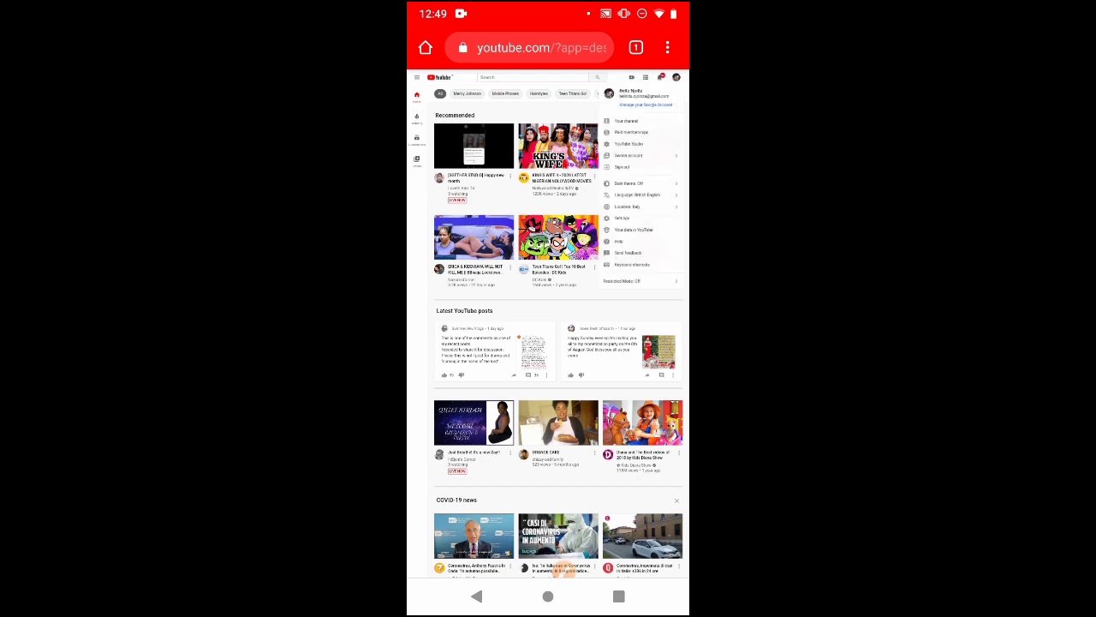
left_click(631, 143)
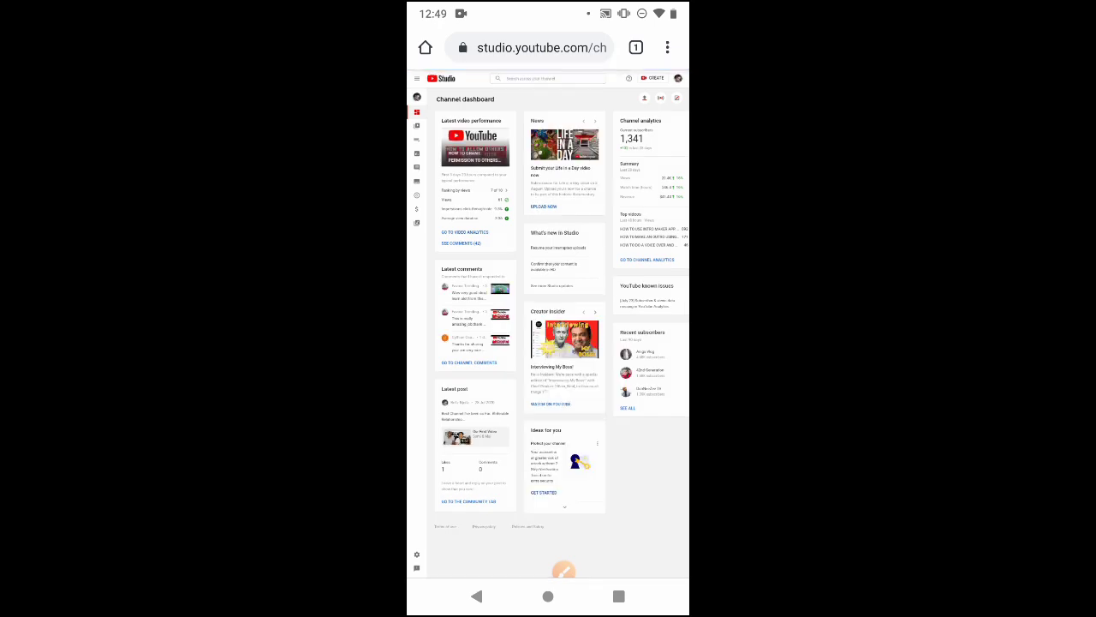
left_click(416, 554)
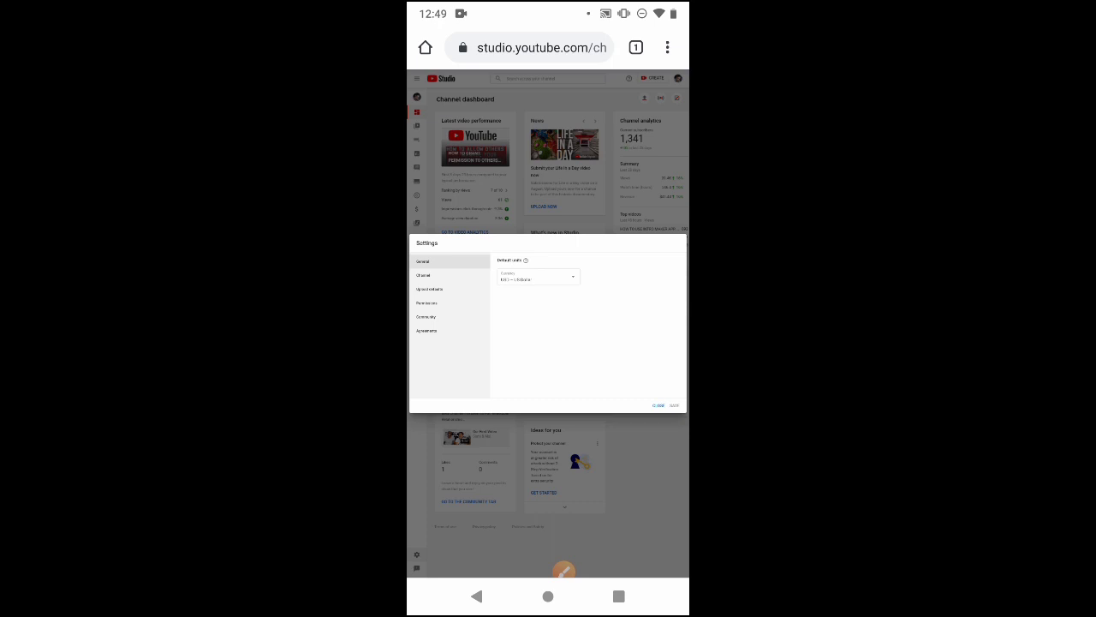
left_click(430, 289)
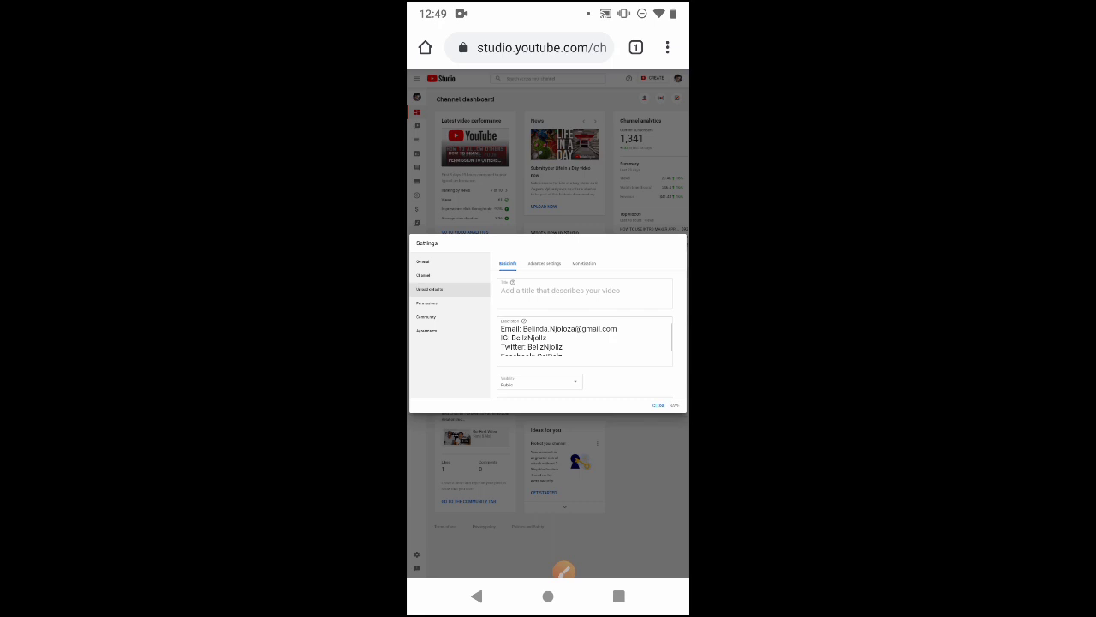
left_click(584, 263)
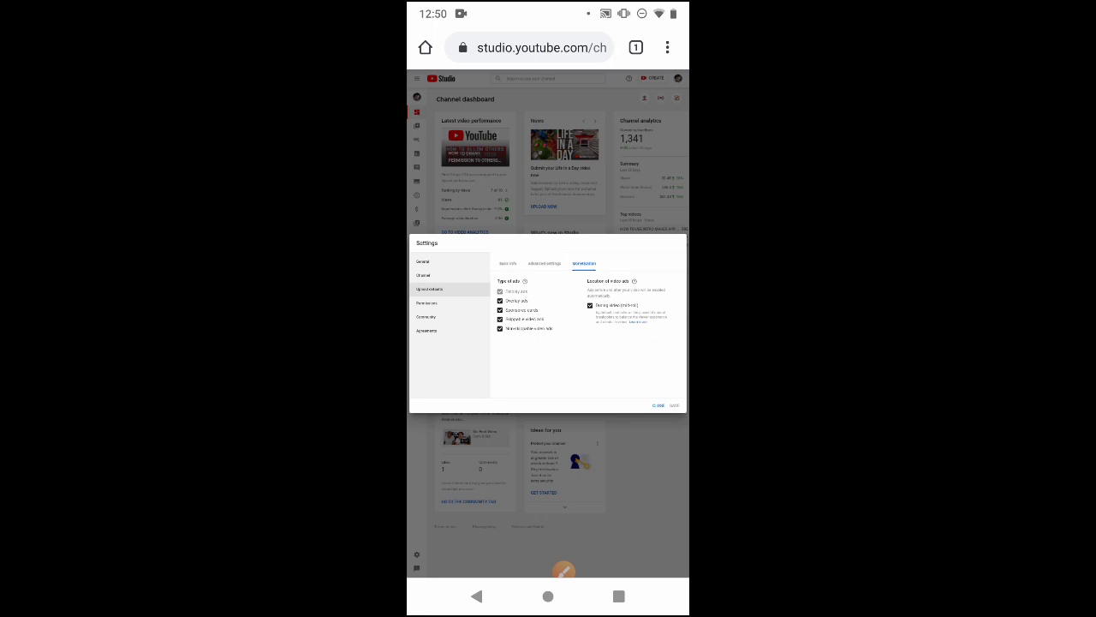
double_click(633, 304)
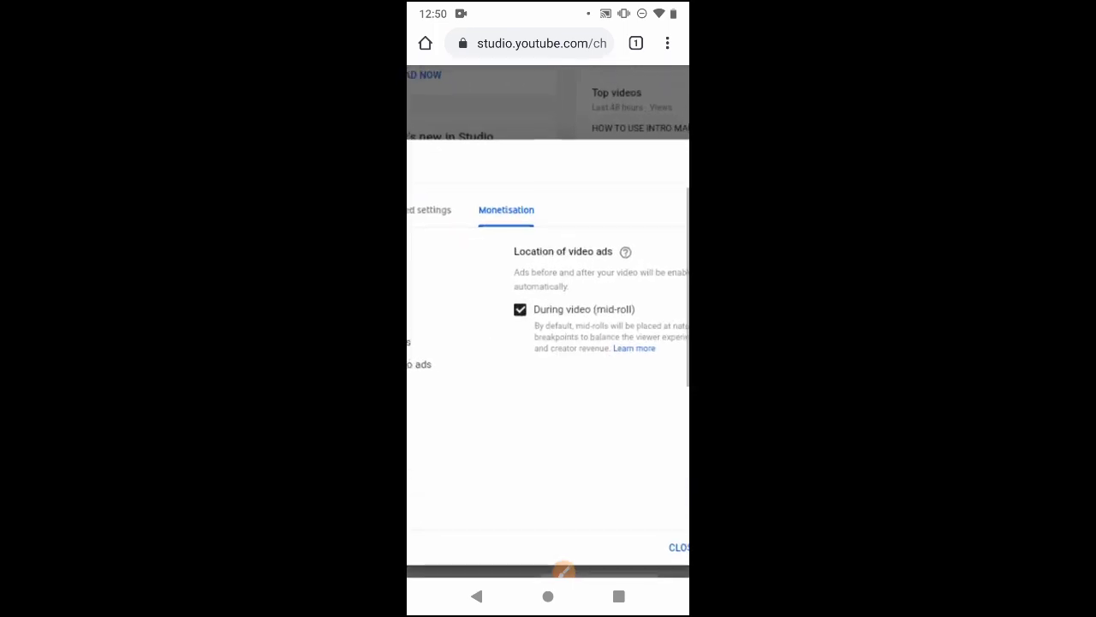
left_click_drag(514, 385, 548, 392)
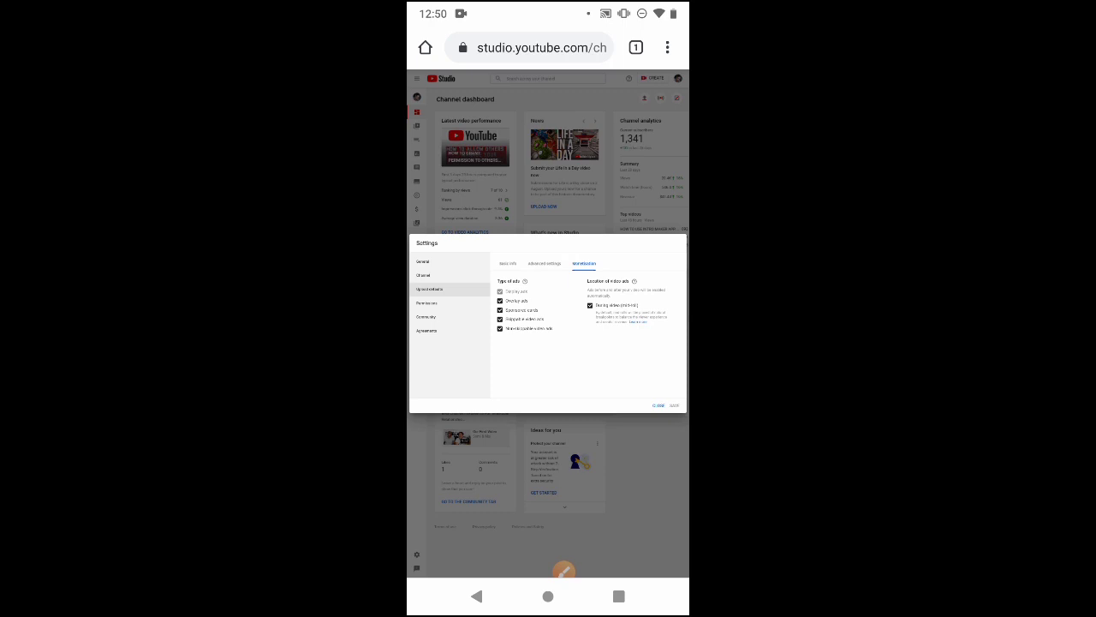
left_click(658, 405)
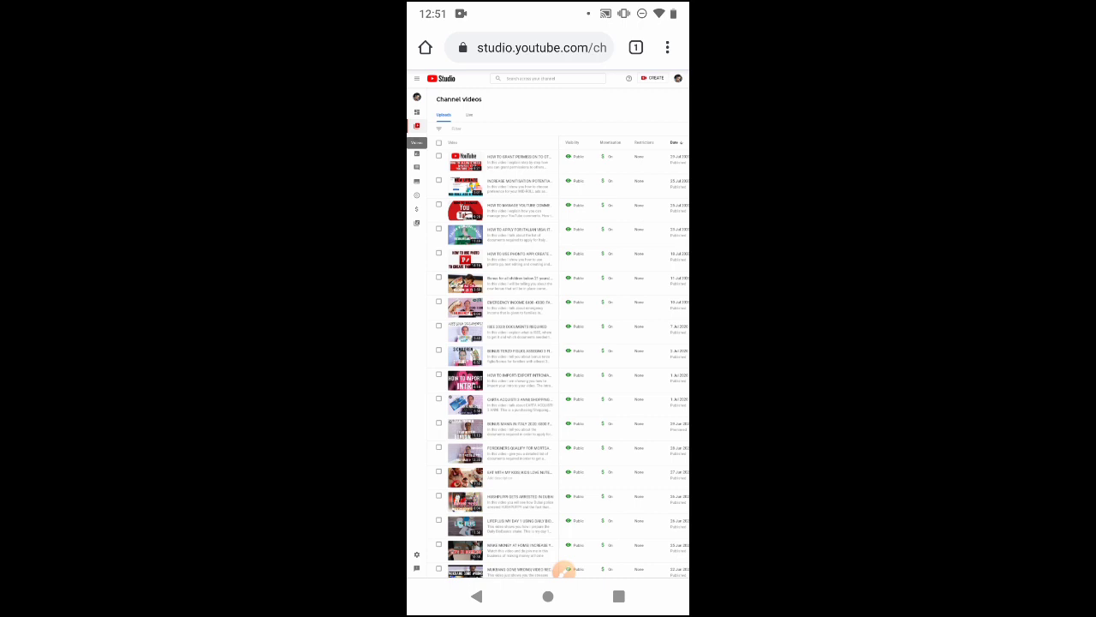
- Tick the first video, the YouTube comments video and the Italian visa video
left_click(439, 156)
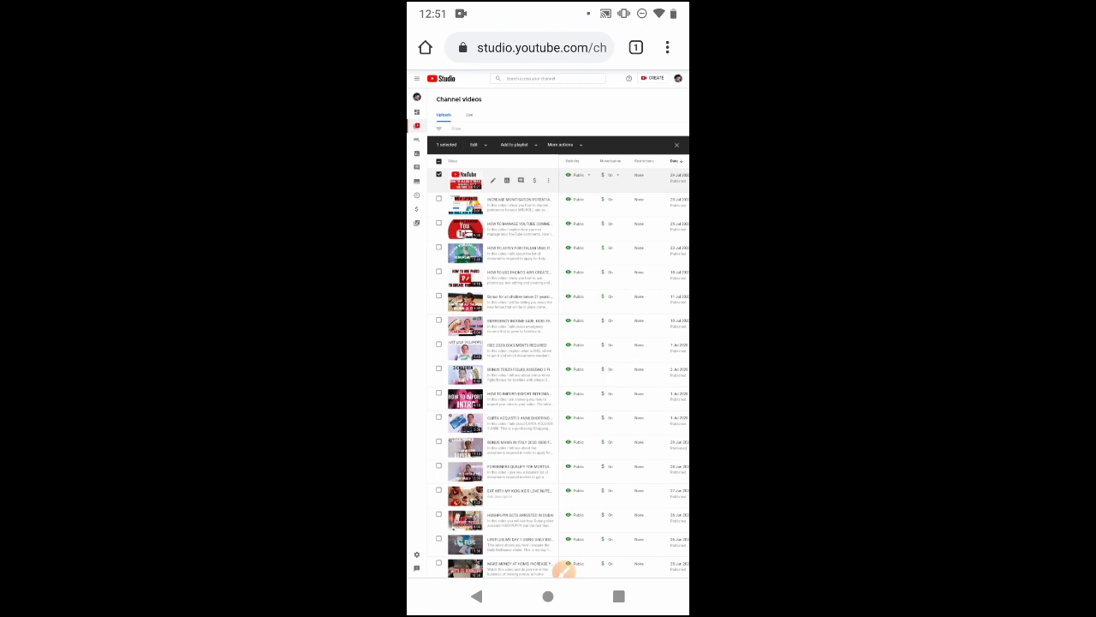
left_click(439, 222)
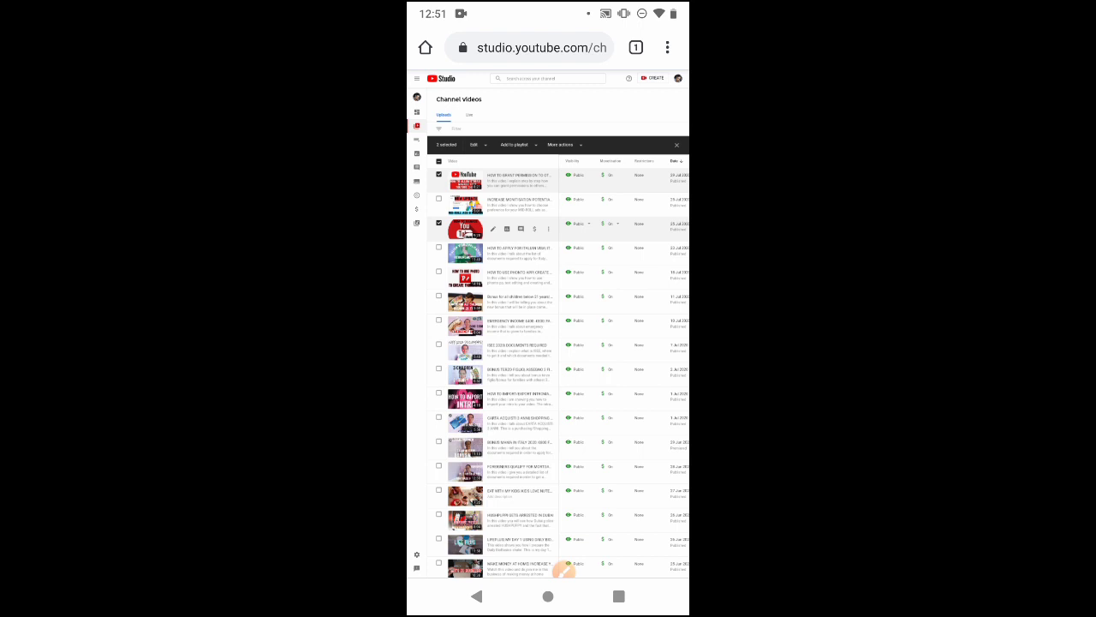
left_click(438, 247)
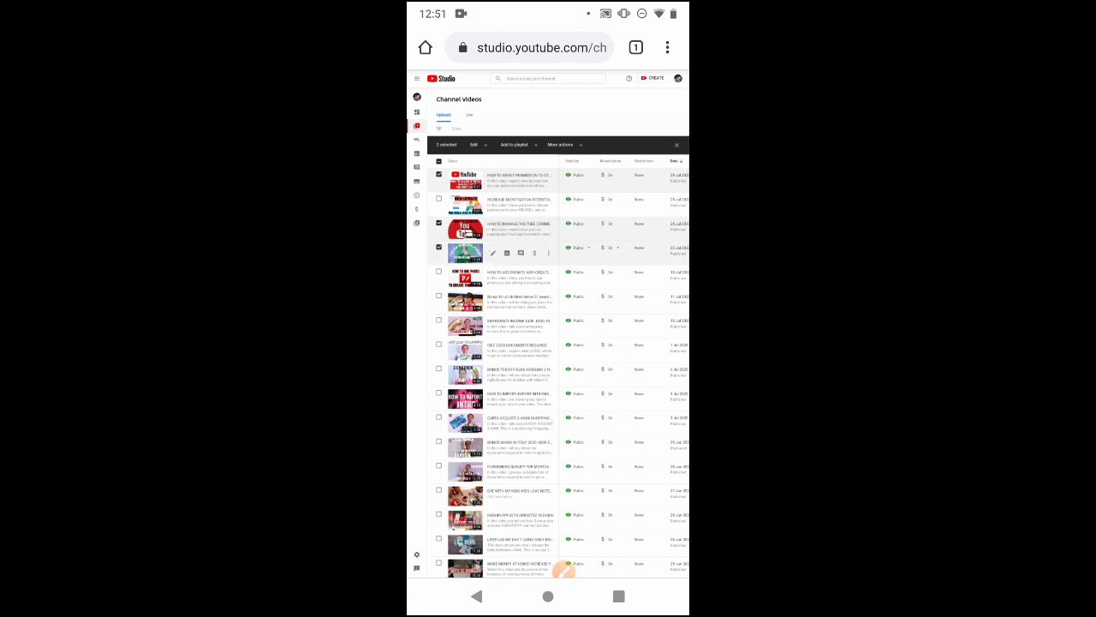
- Open the Ad settings bulk edit from the selection bar's Edit menu
left_click(477, 144)
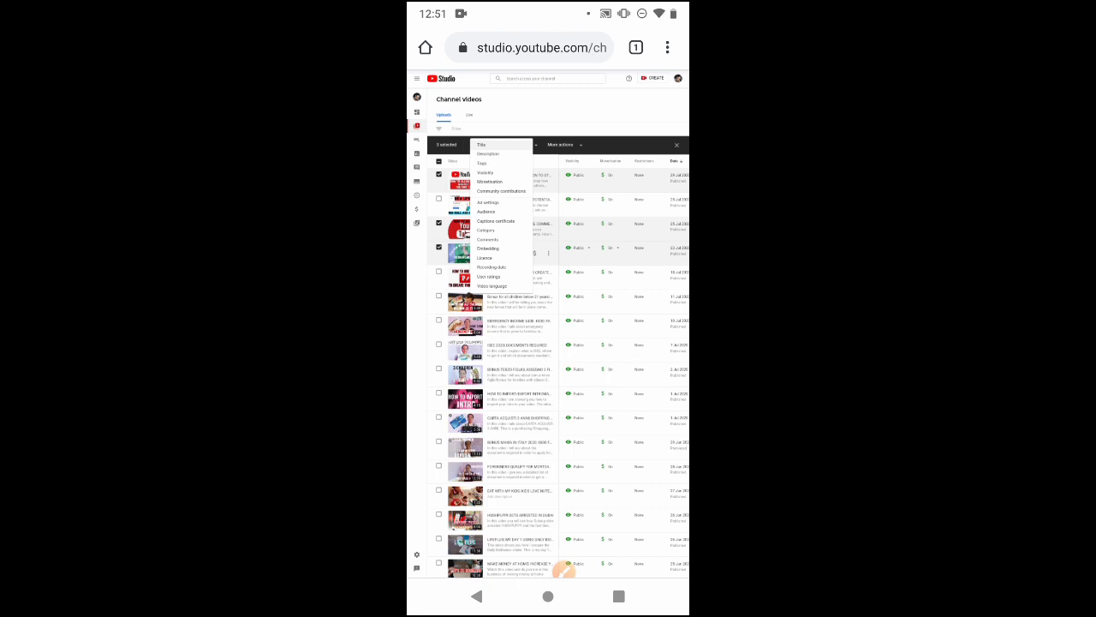
left_click(488, 202)
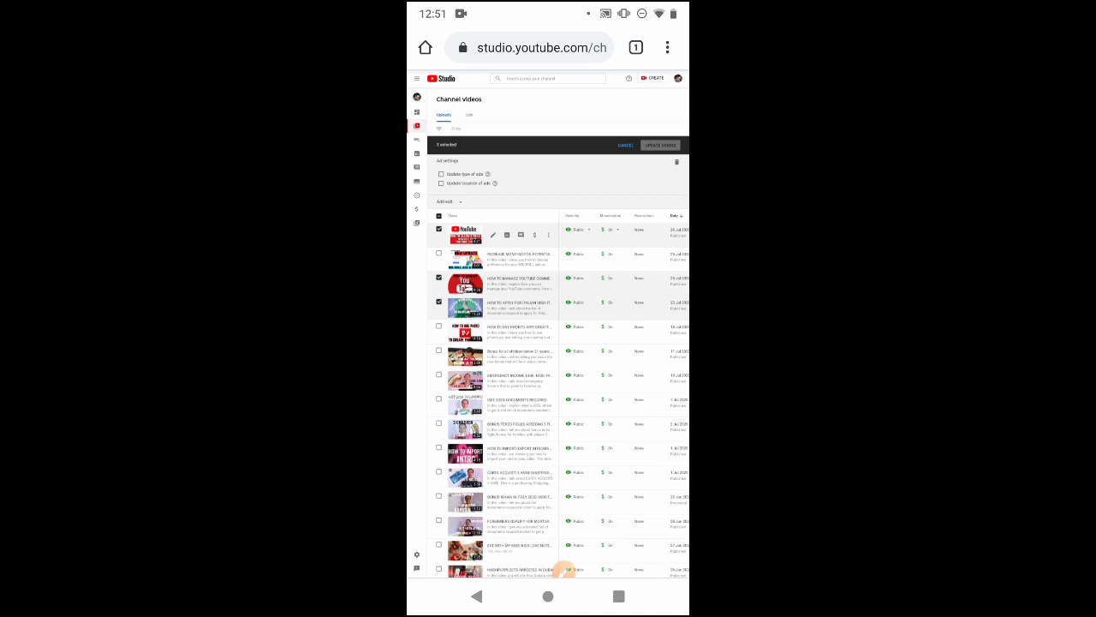
scroll(564, 568, "up", 3)
scroll(564, 568, "left", 3)
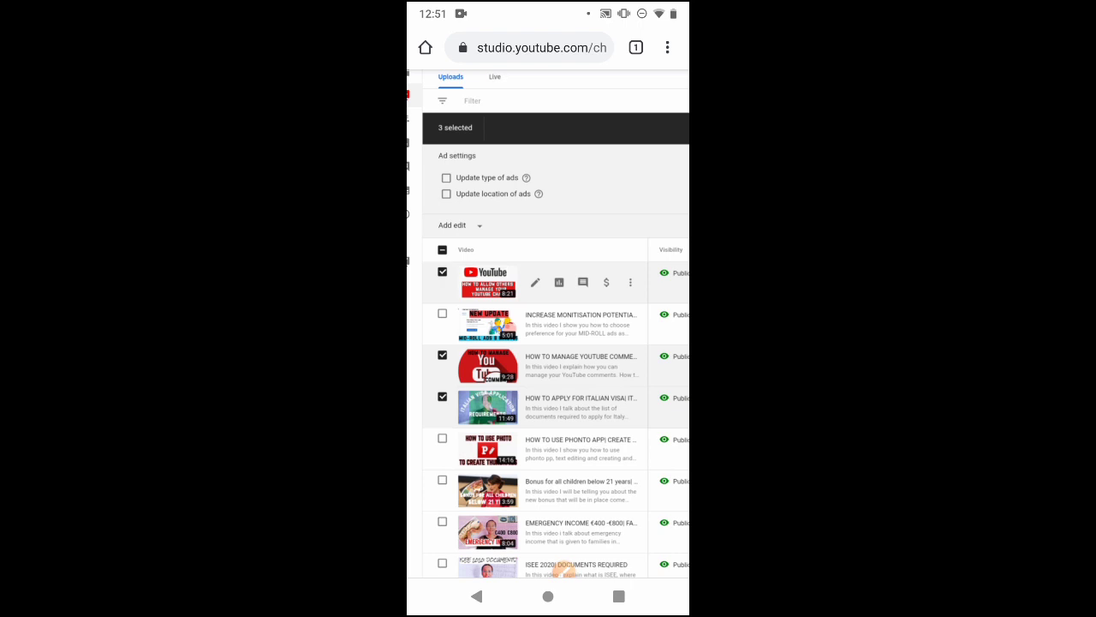
- Tick Update location of ads so mid-roll ads turn on for the selected videos
left_click(446, 193)
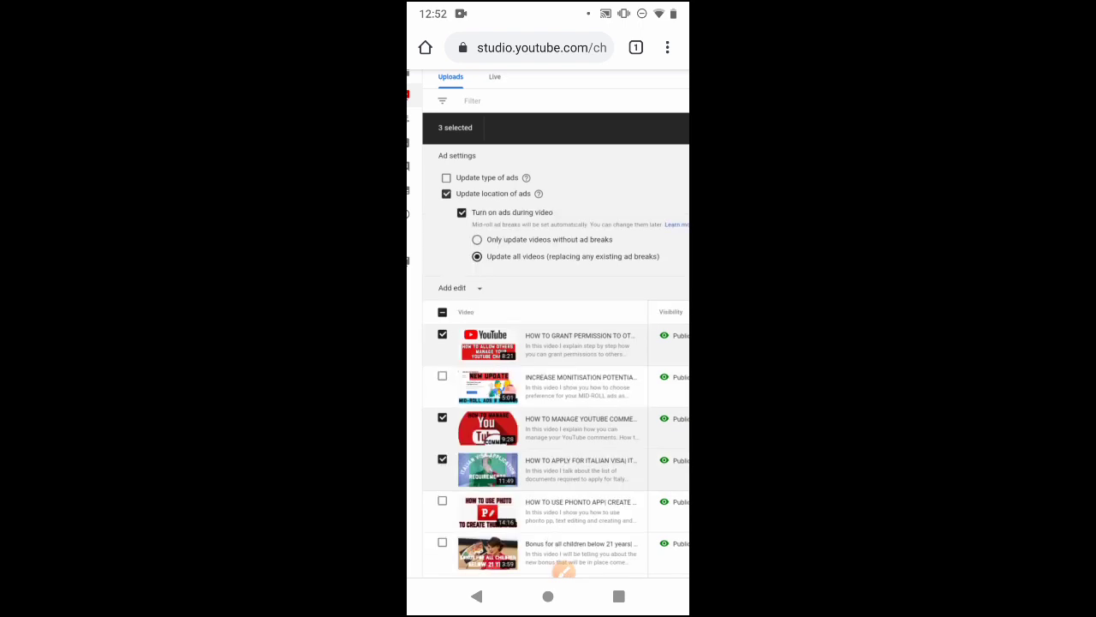
scroll(557, 428, "right", 3)
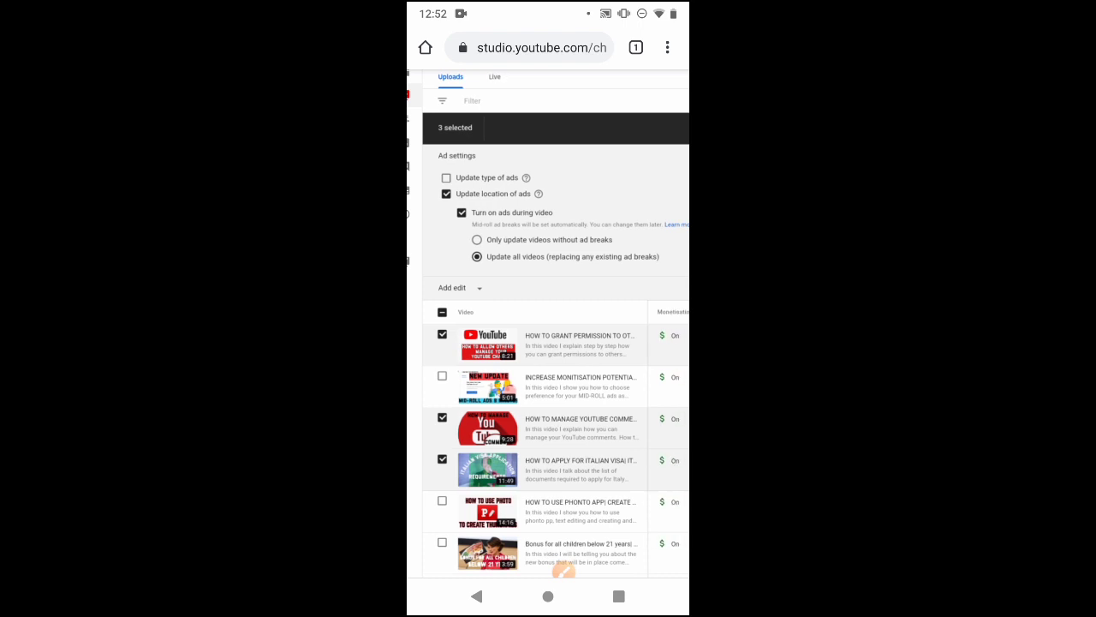
scroll(556, 428, "right", 2)
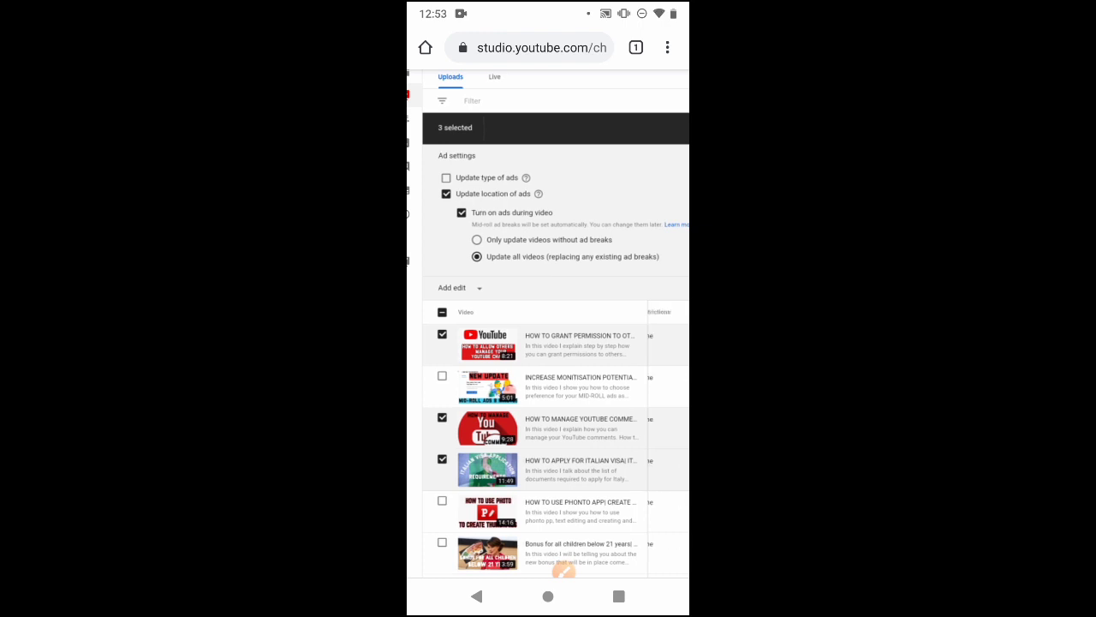
scroll(564, 514, "down", 2)
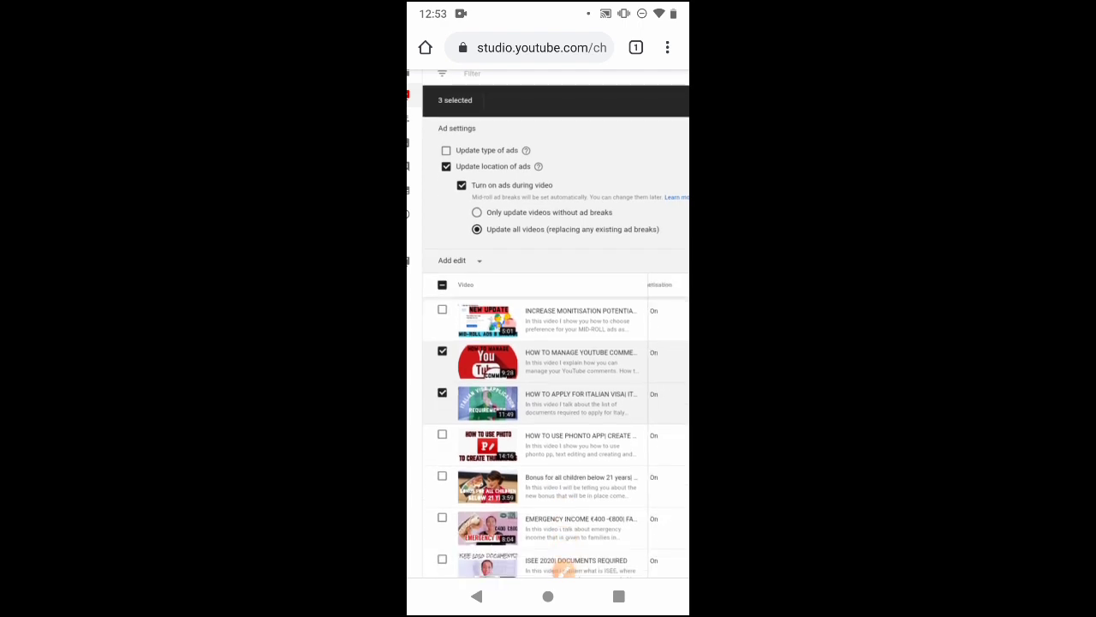
scroll(563, 532, "up", 1)
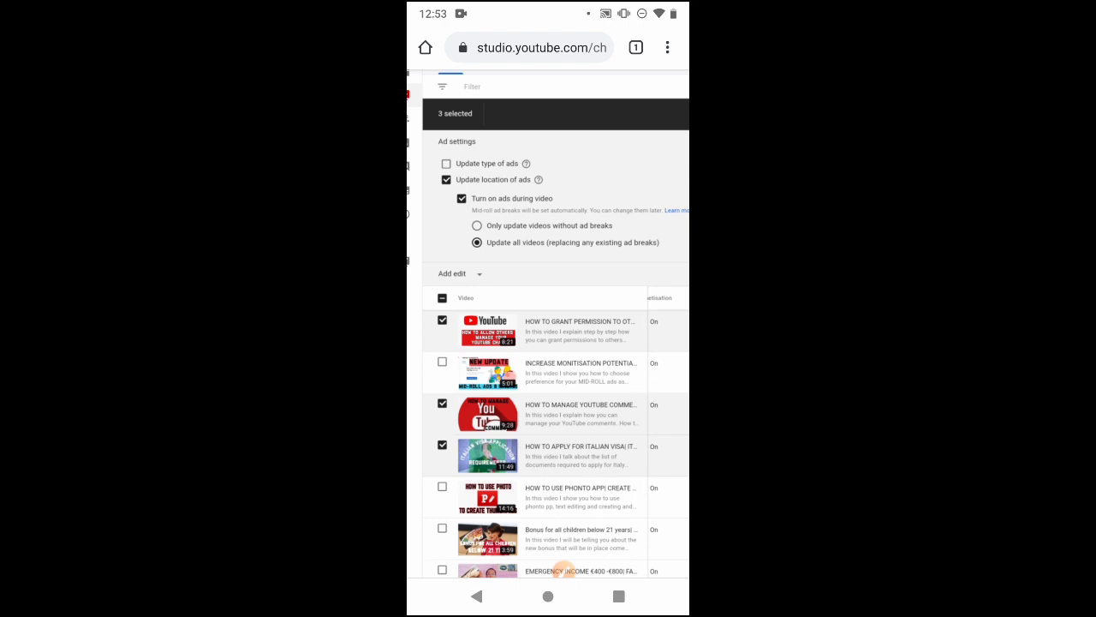
- Restrict the mid-roll change to videos without existing ad breaks
left_click(477, 225)
scroll(548, 342, "down", 3)
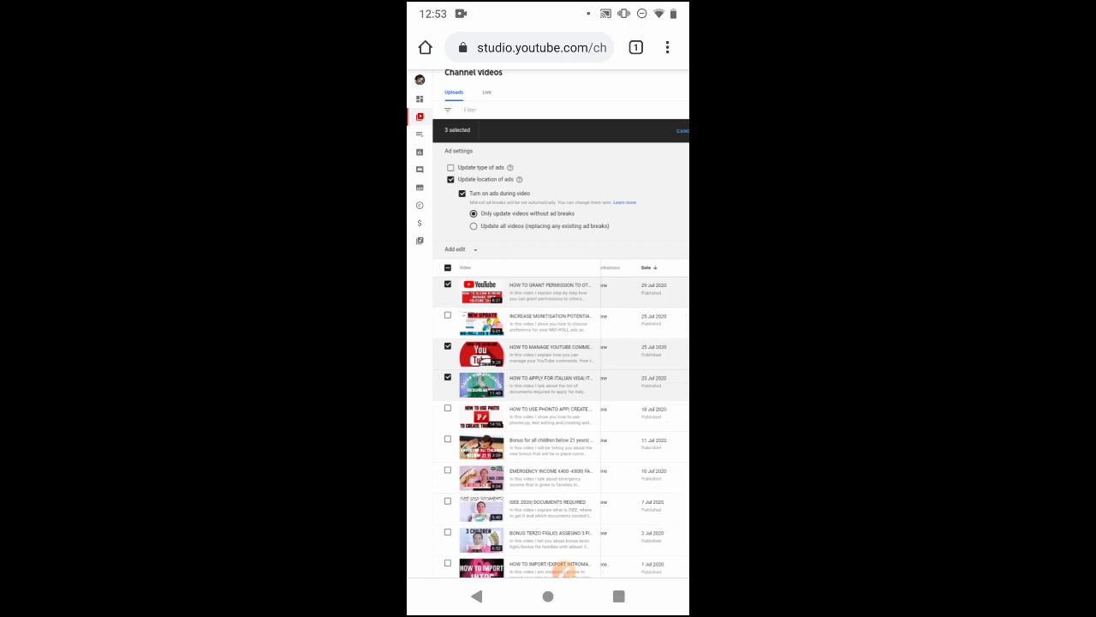
scroll(557, 569, "right", 3)
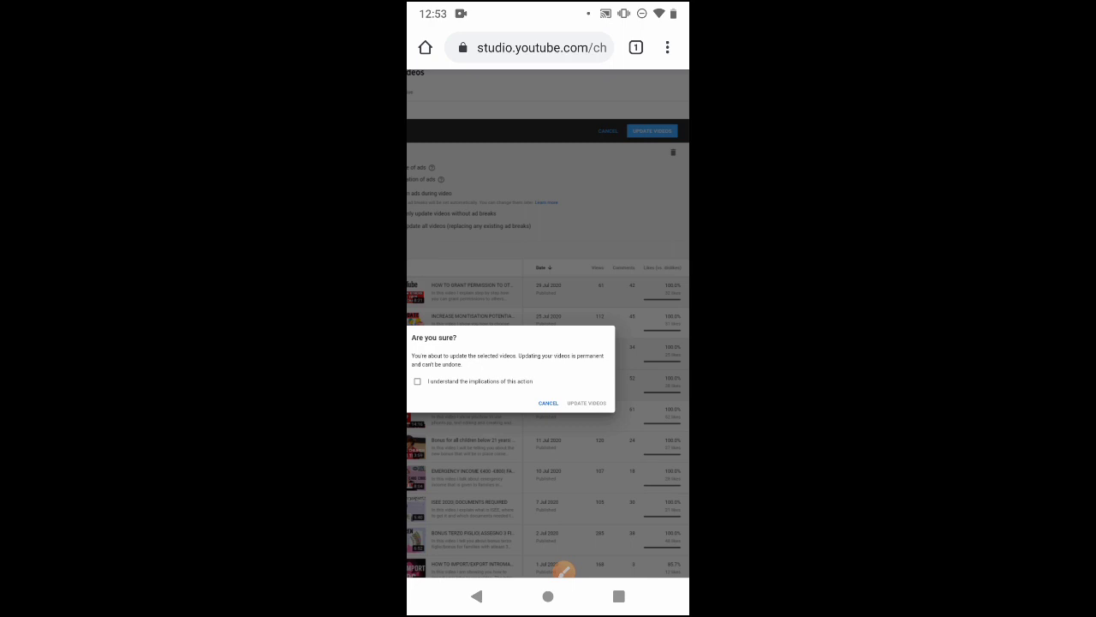
- Acknowledge the permanent change and apply the mid-roll ad update to all three videos
left_click(417, 381)
left_click(586, 402)
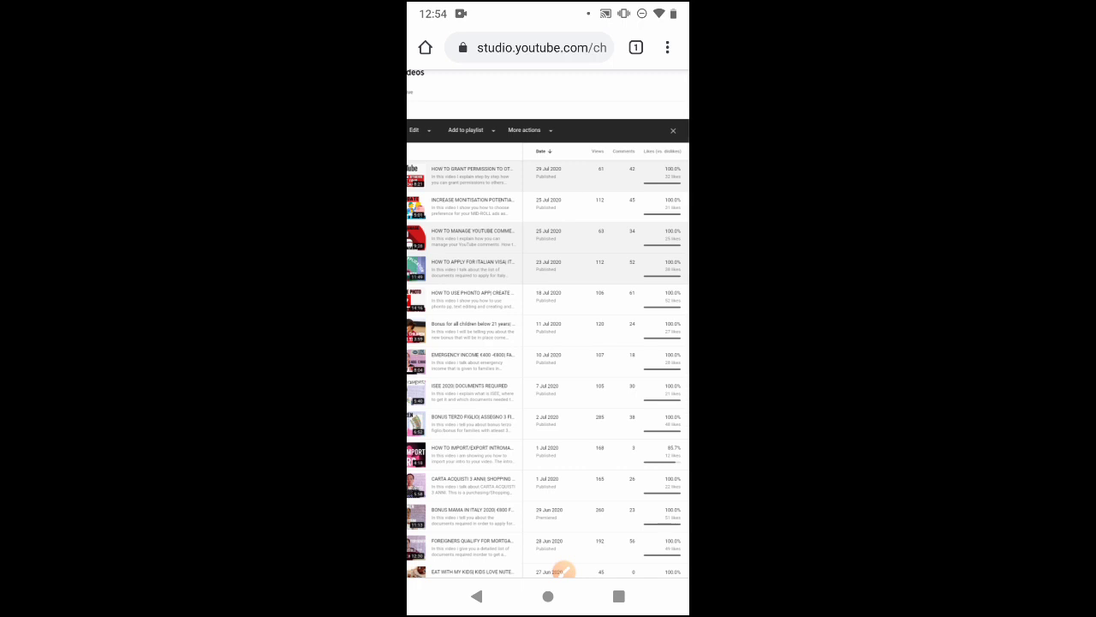
scroll(599, 359, "left", 5)
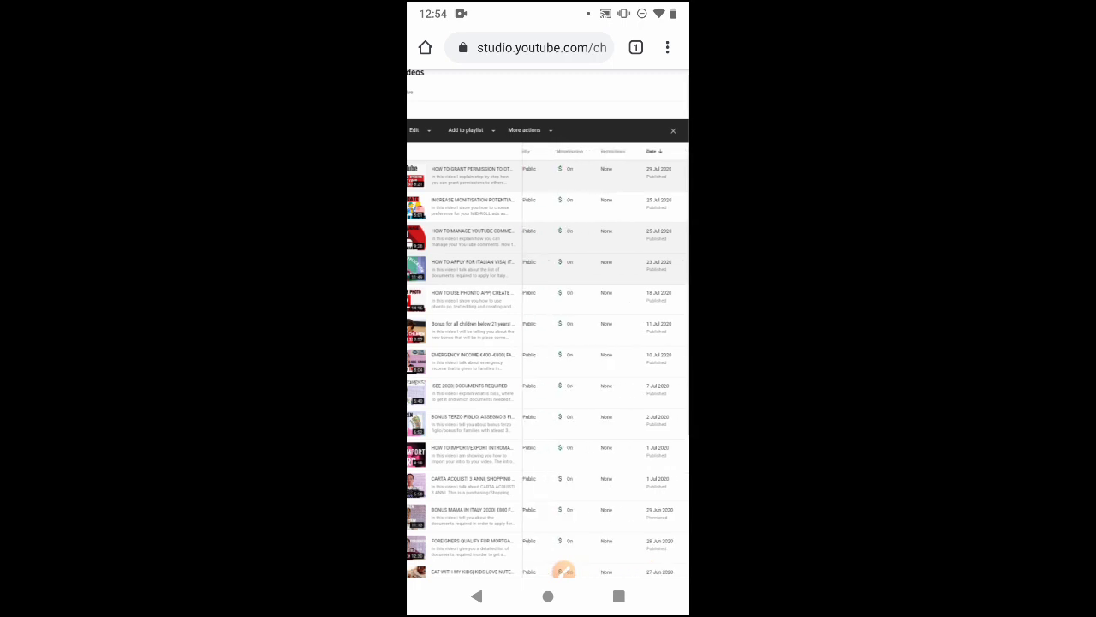
scroll(548, 360, "left", 3)
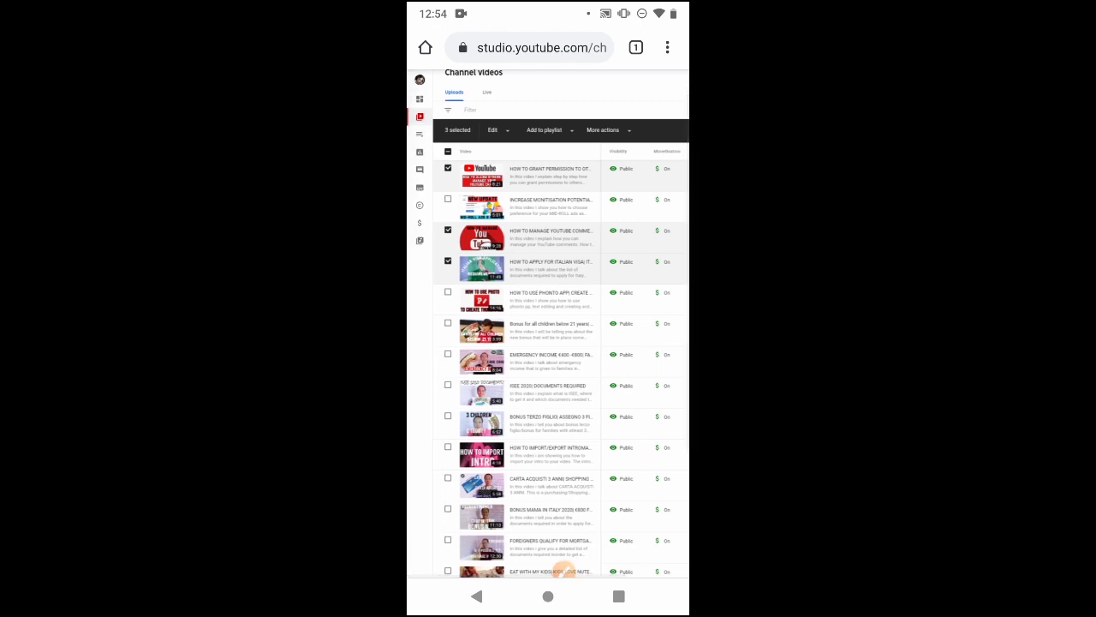